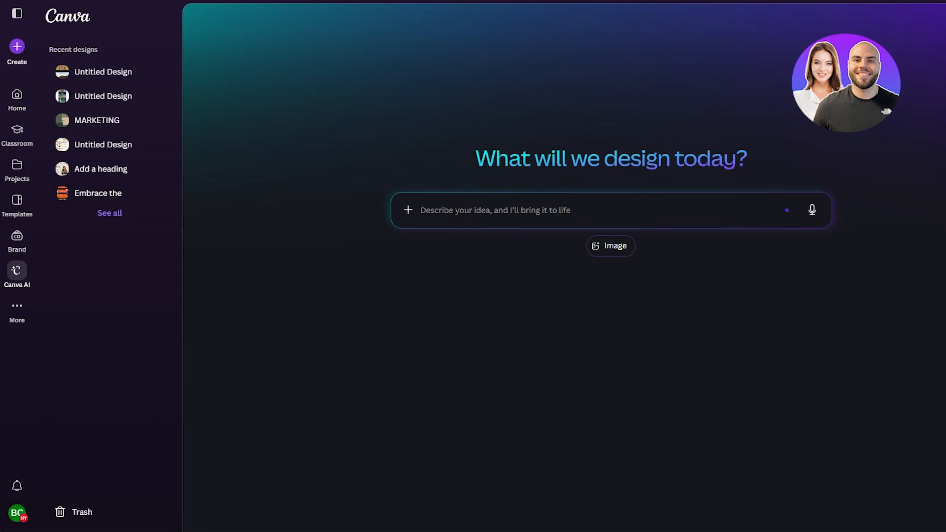
Open ChatGPT in a new browser tab and send the prompt "i want a short script for a morning routine video"
key("ctrl+t")
type("ch")
key("Return")
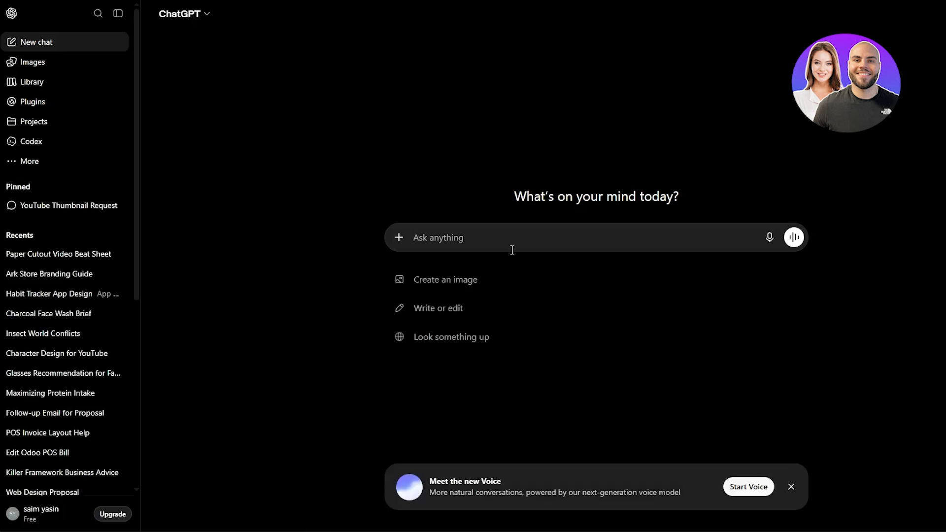
type("i wan")
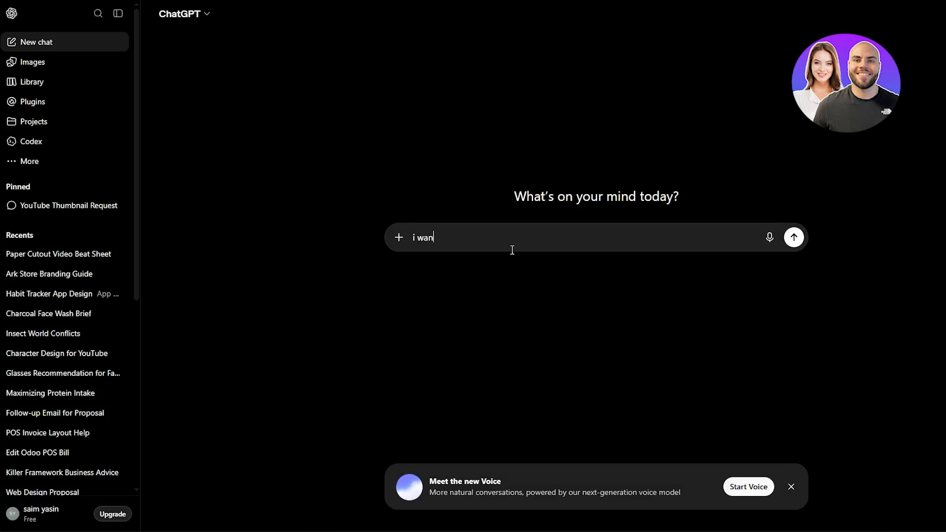
type("t a short script for a morning rout")
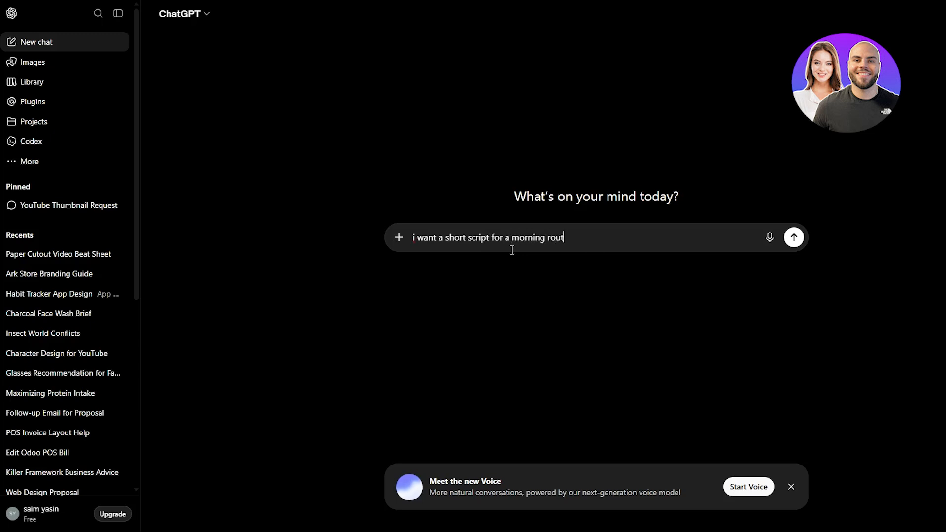
type("ine video")
key("Return")
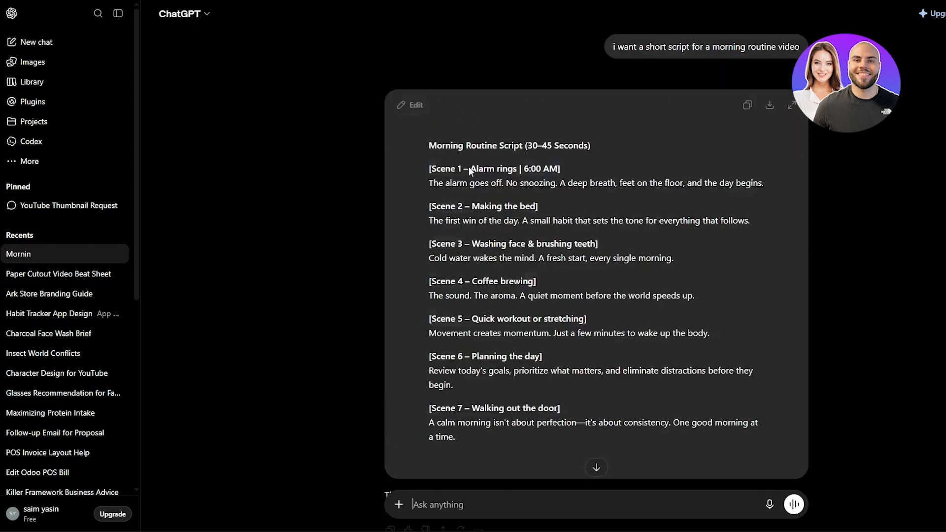
Copy the generated morning routine script and paste it into the Canva AI design prompt
scroll(690, 148, "up", 1)
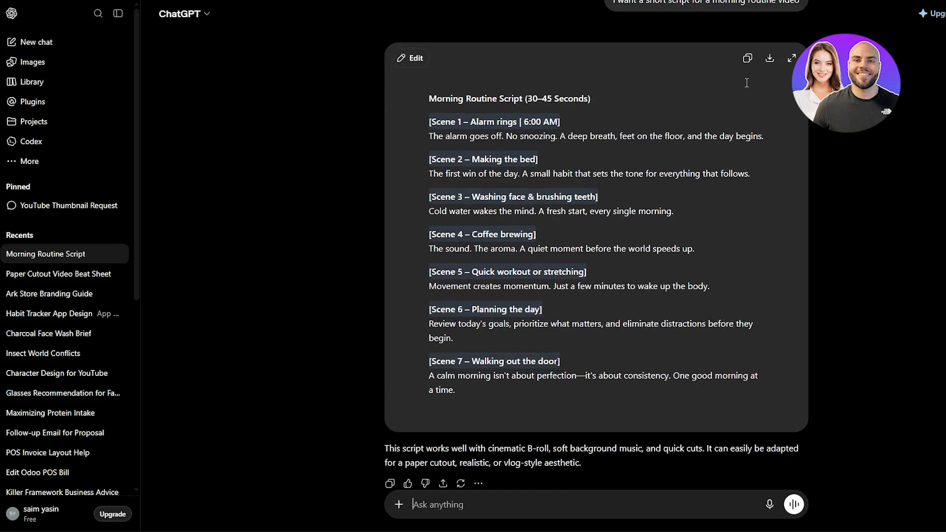
left_click(746, 60)
left_click(240, 2)
left_click(475, 195)
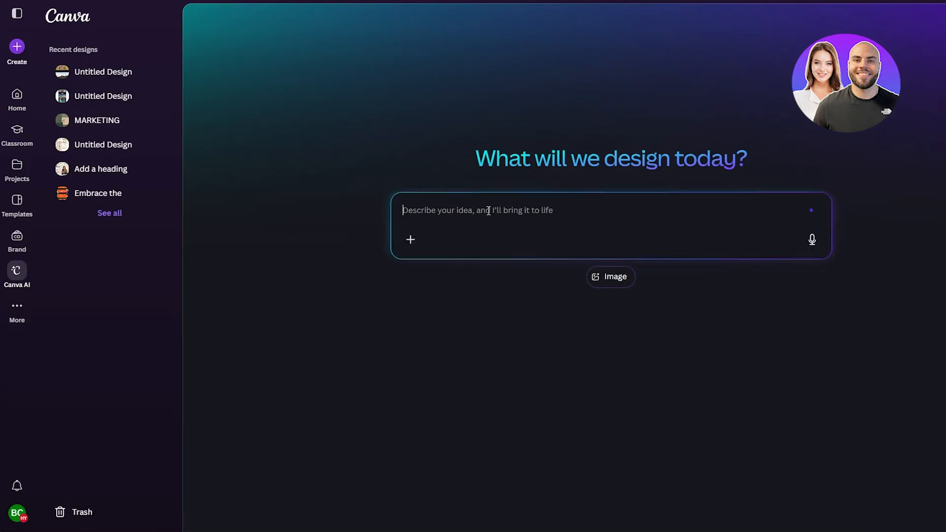
key("ctrl+v")
scroll(509, 262, "up", 3)
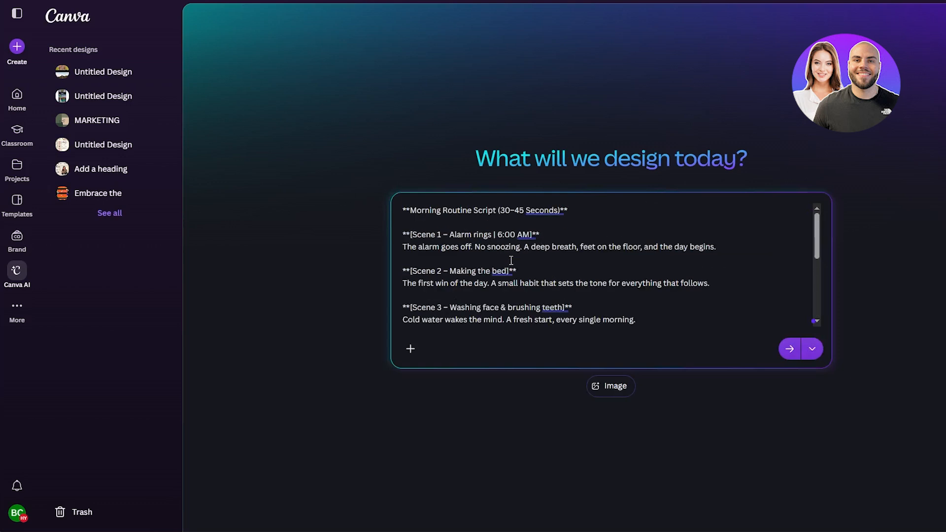
left_click(806, 354)
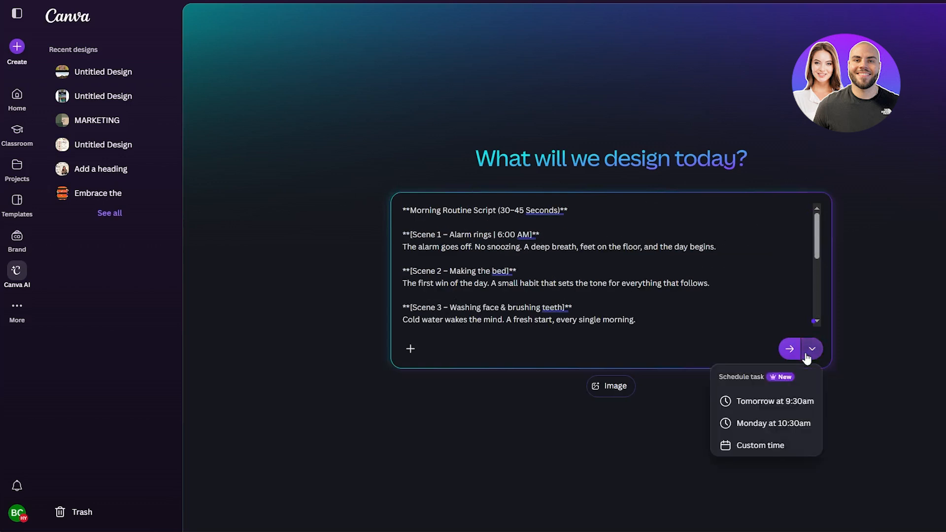
left_click(808, 354)
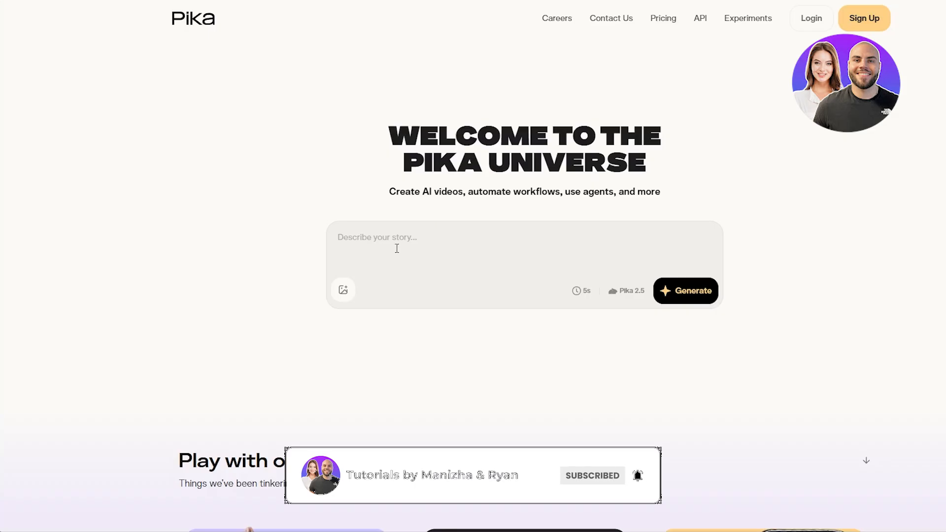
Switch to Pika, enter the copied script as the story description and choose a Google account for signing in
left_click(402, 245)
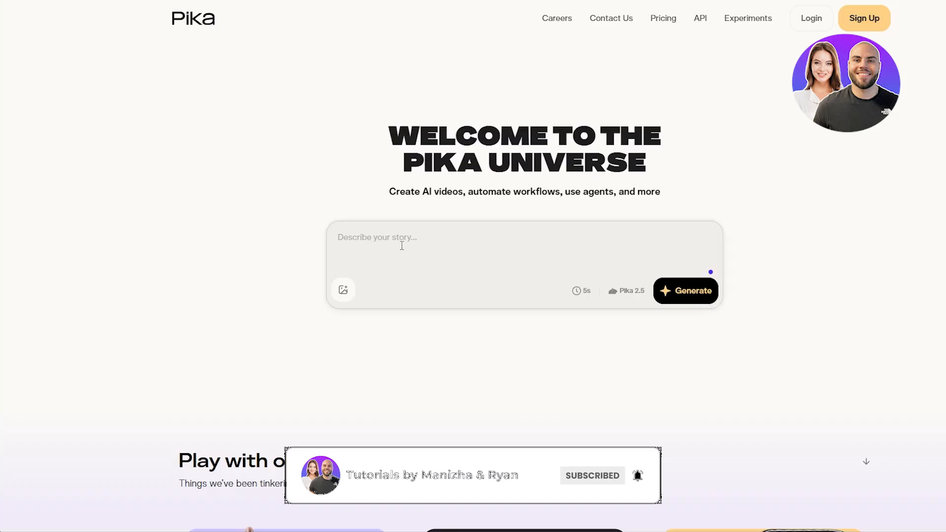
key("ctrl+v")
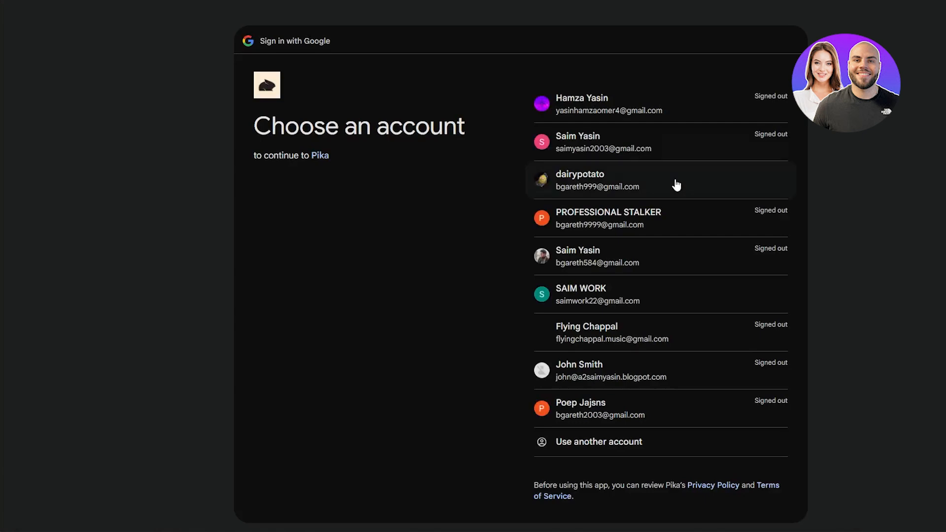
left_click(648, 189)
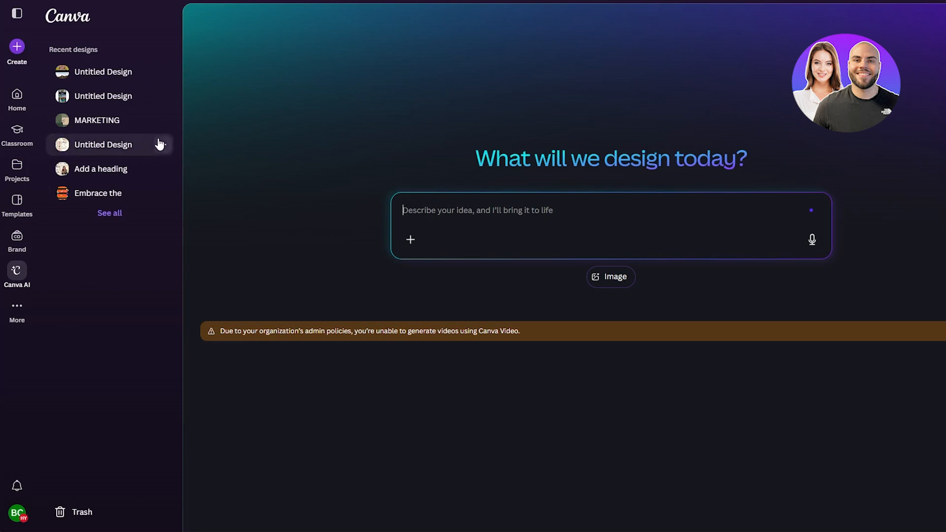
Return to Canva's home page, open the video templates and browse the trending, mobile, landscape and TikTok collections
left_click(17, 98)
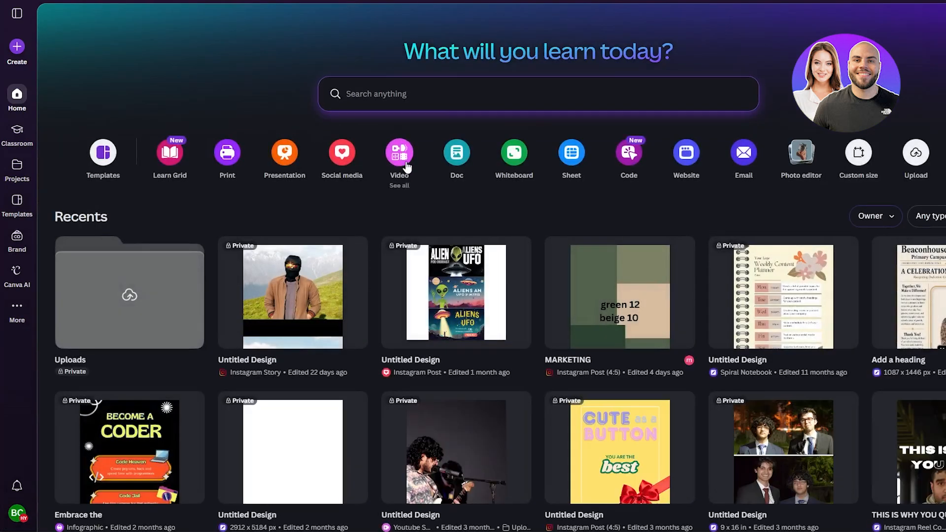
left_click(430, 205)
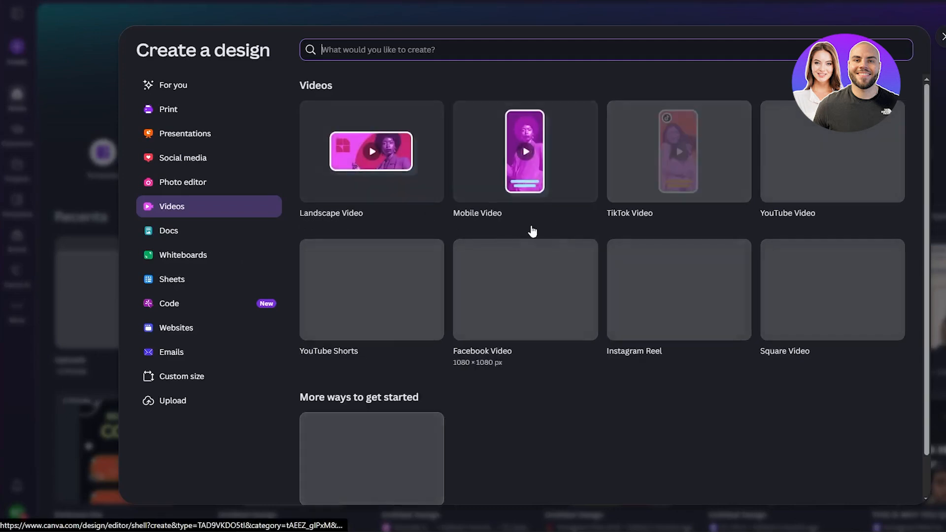
scroll(380, 321, "down", 1)
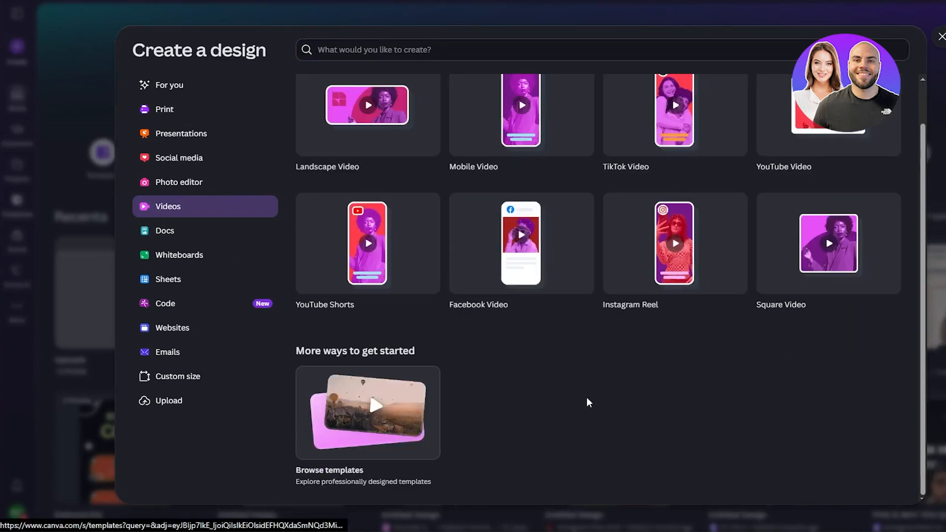
key("Escape")
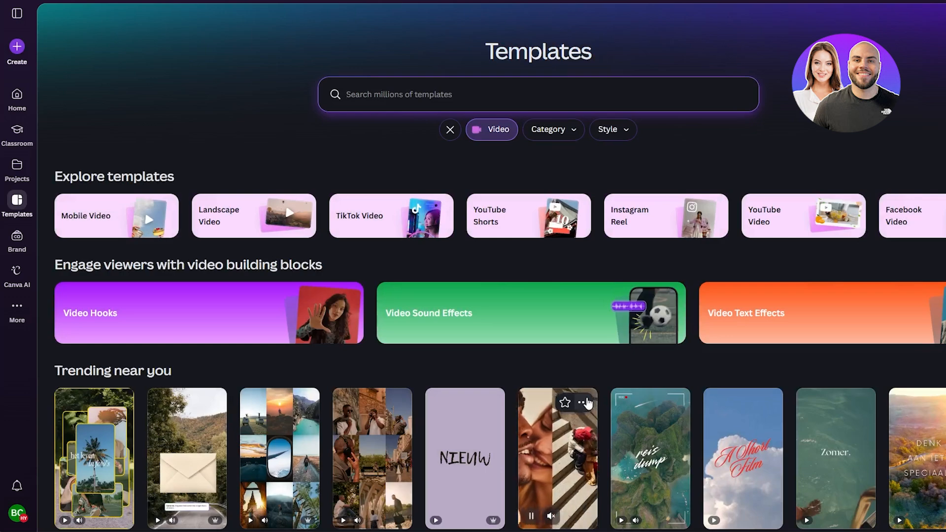
scroll(609, 370, "down", 5)
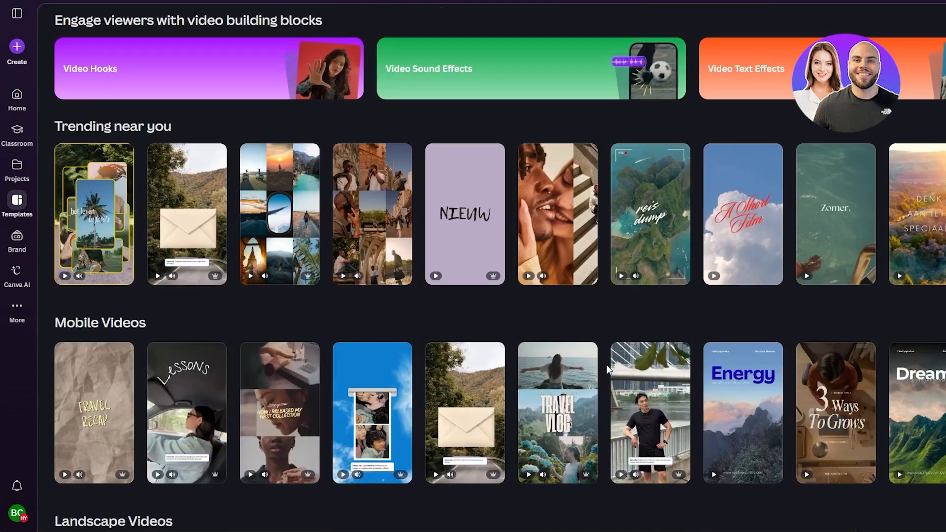
scroll(609, 369, "down", 7)
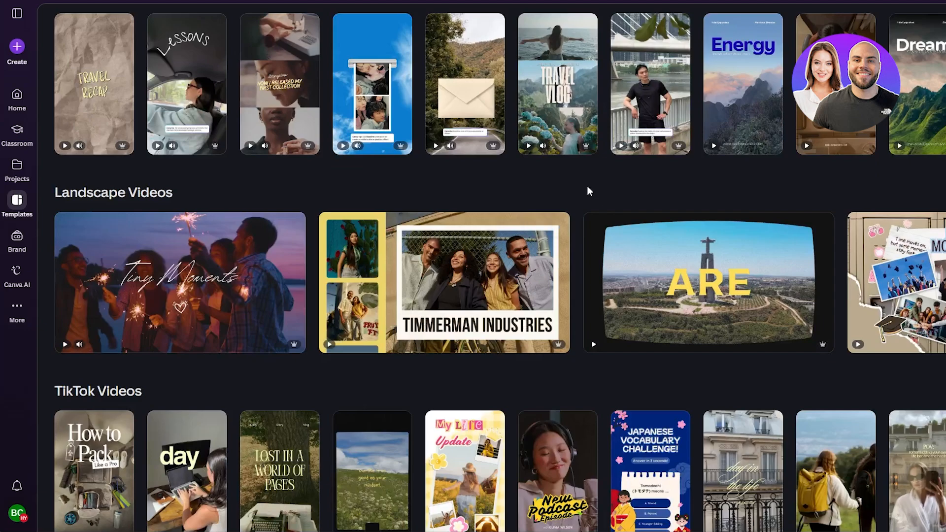
scroll(587, 185, "down", 6)
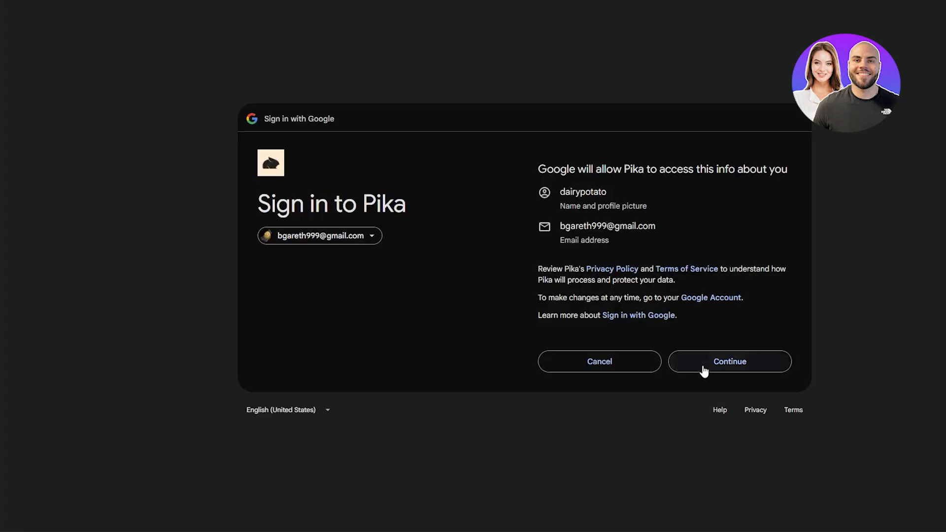
Finish the Google sign-in to Pika, paste the morning routine script as the idea, submit it for generation and dismiss the notice
left_click(692, 364)
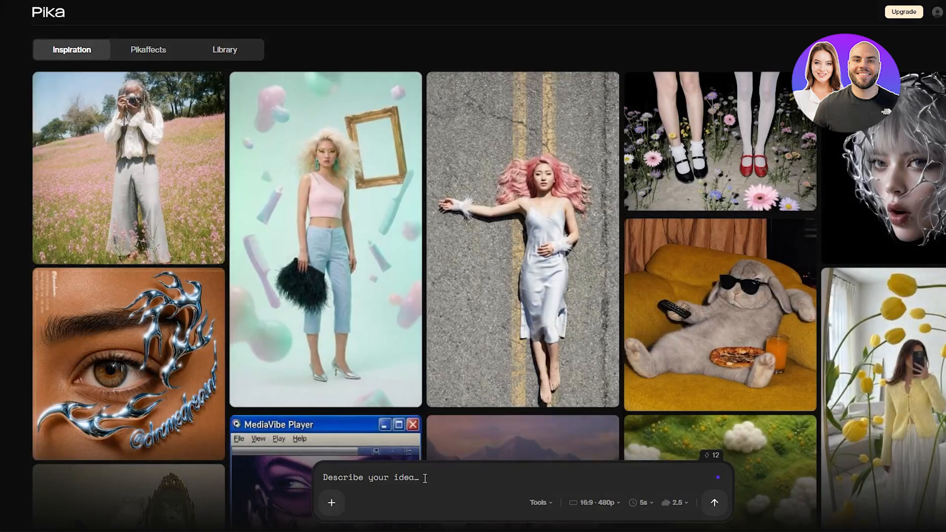
key("ctrl+v")
left_click(715, 507)
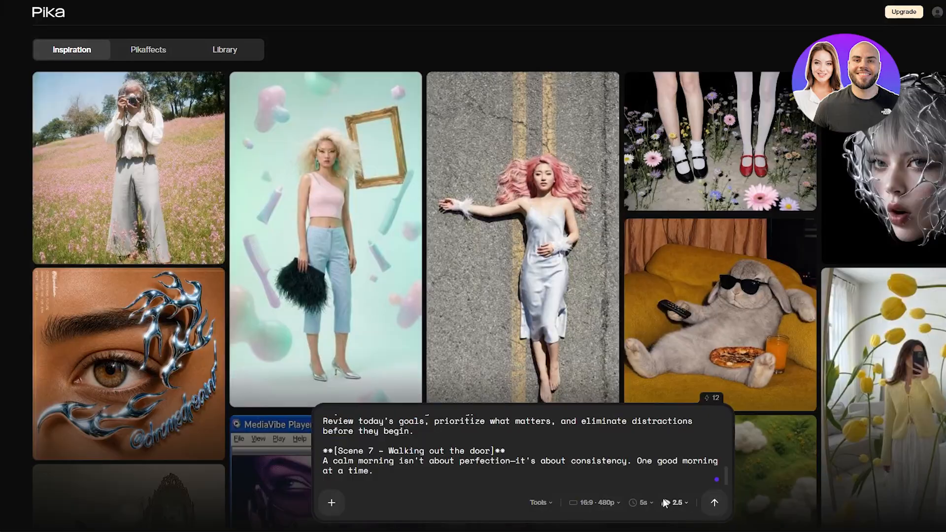
left_click(516, 431)
left_click(717, 502)
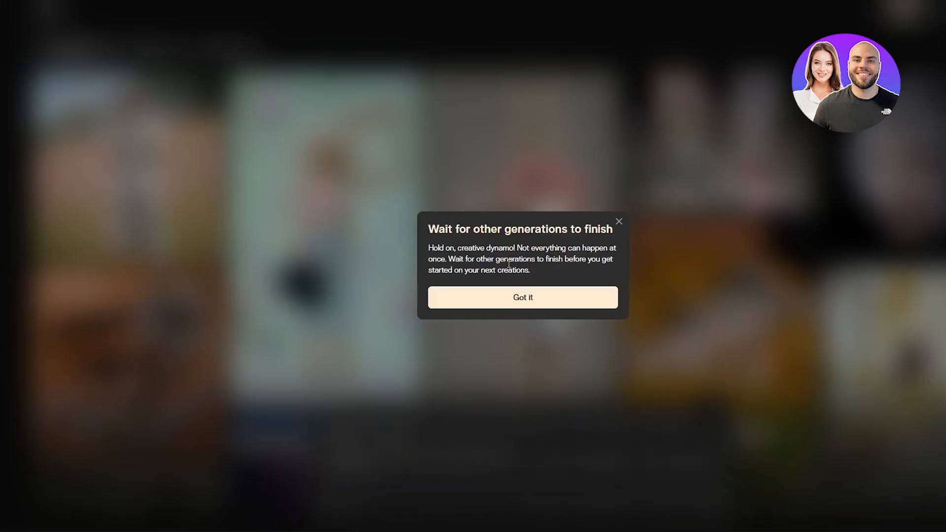
left_click(513, 303)
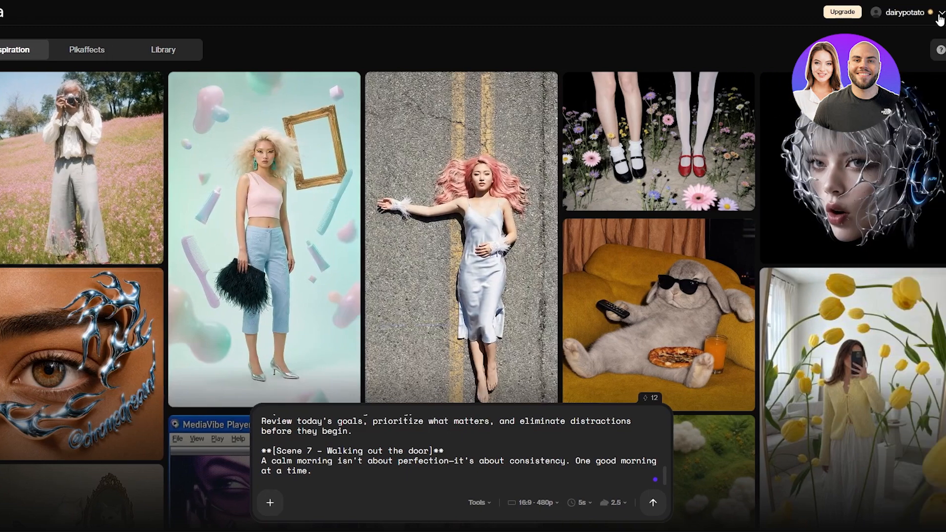
left_click(939, 15)
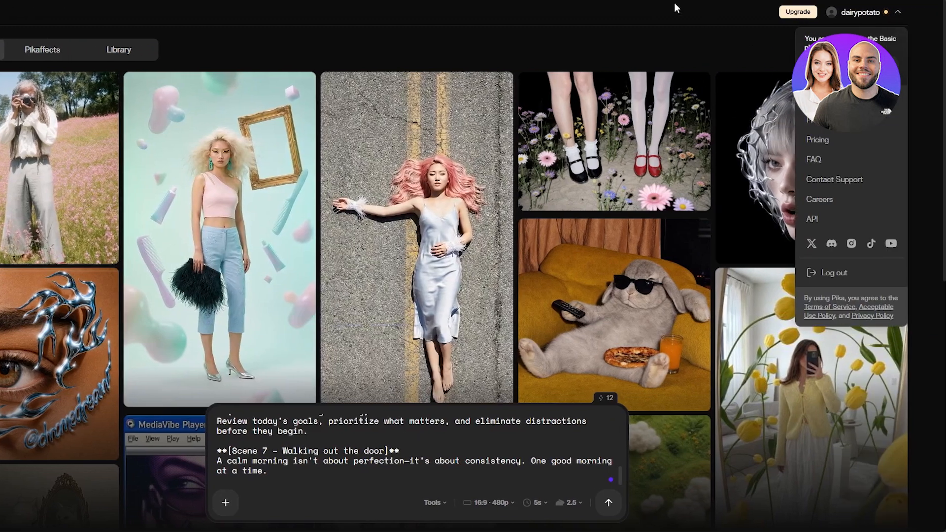
left_click(631, 33)
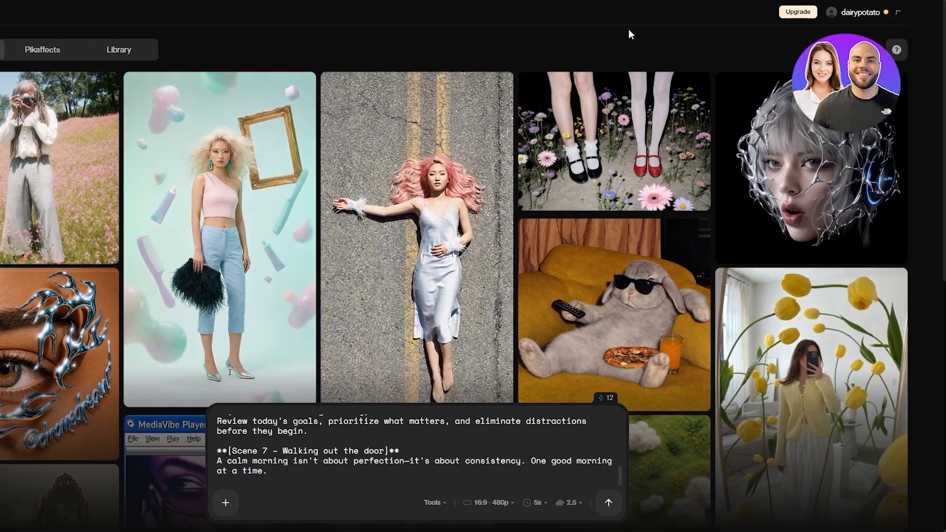
left_click(34, 52)
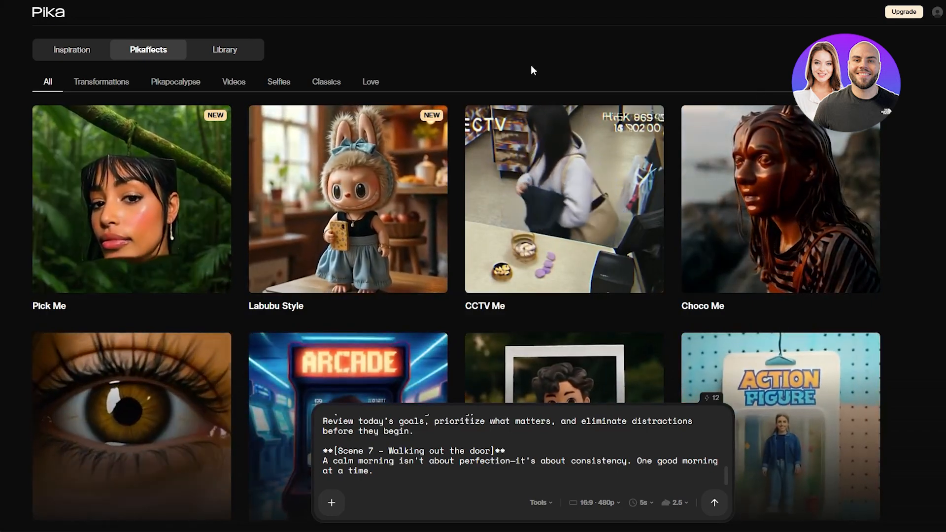
left_click(231, 53)
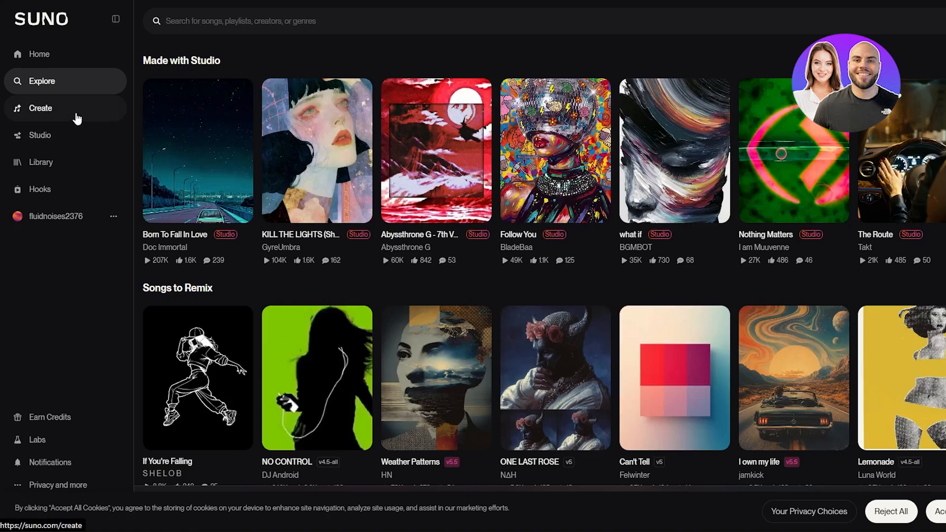
Switch to Suno and open its song creation page
left_click(76, 116)
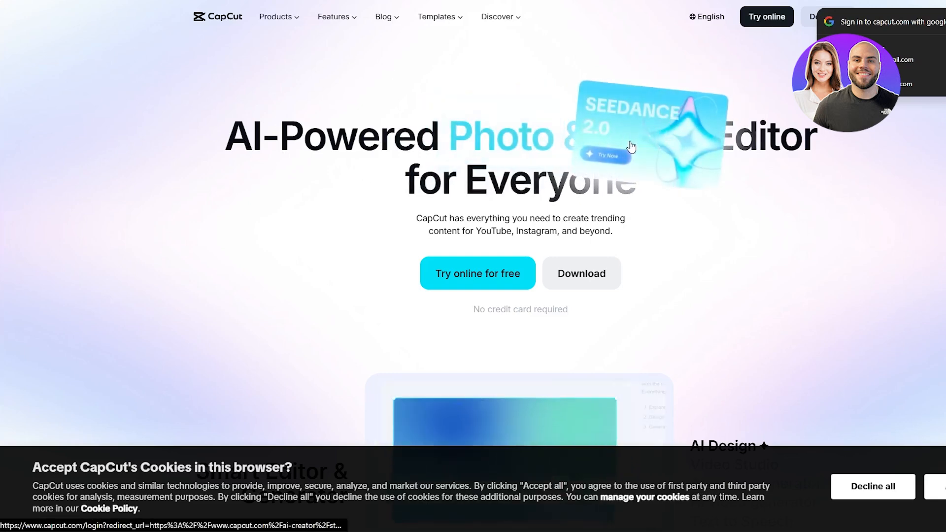
Switch to the CapCut website, dismiss the Seedance 2.0 login dialog and look through the AI editing tools and template sections
left_click(632, 145)
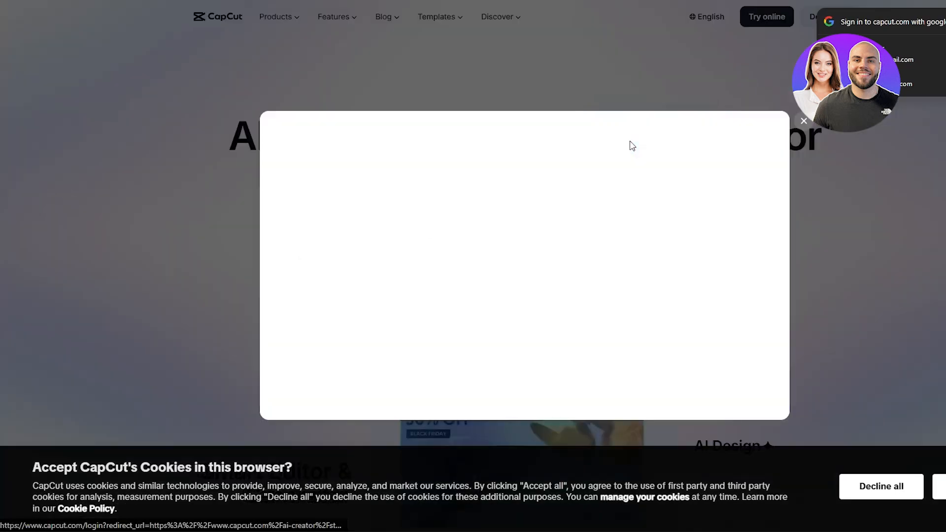
left_click(808, 123)
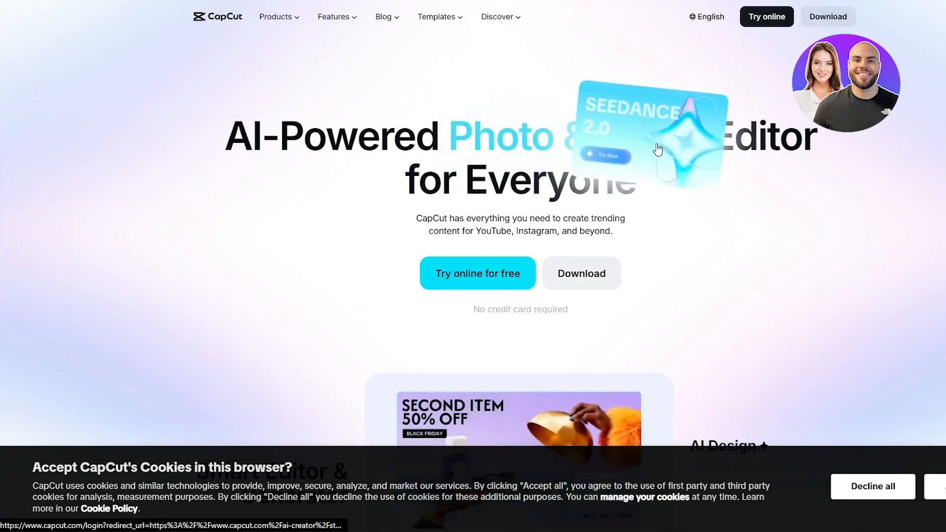
scroll(650, 291, "down", 15)
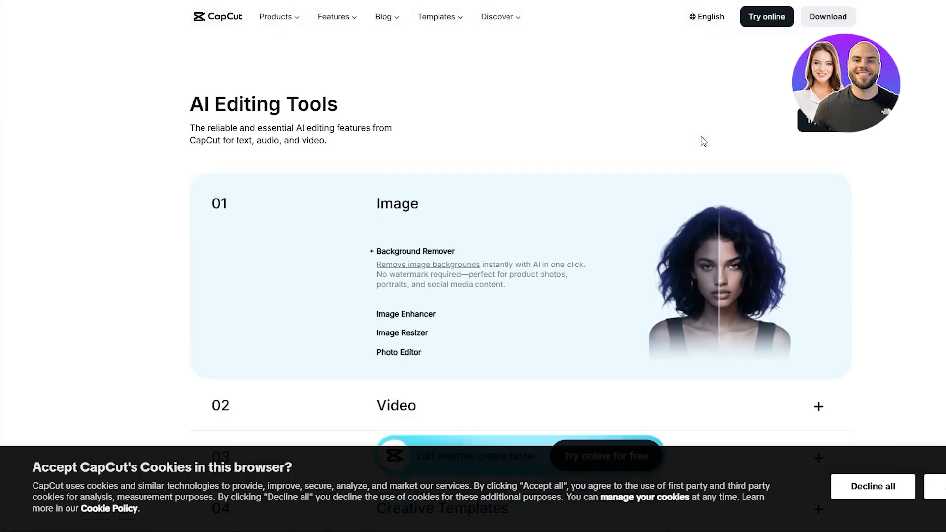
scroll(712, 145, "down", 5)
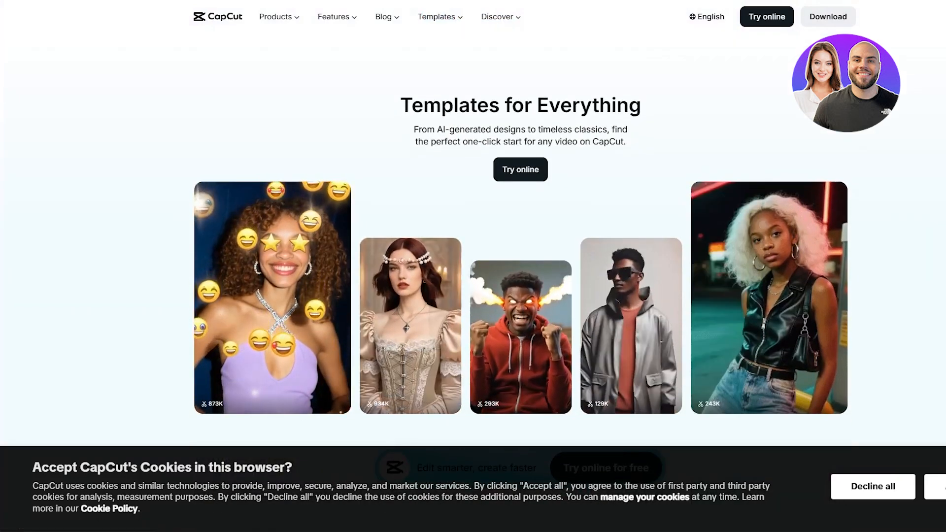
scroll(473, 236, "up", 18)
scroll(704, 69, "up", 3)
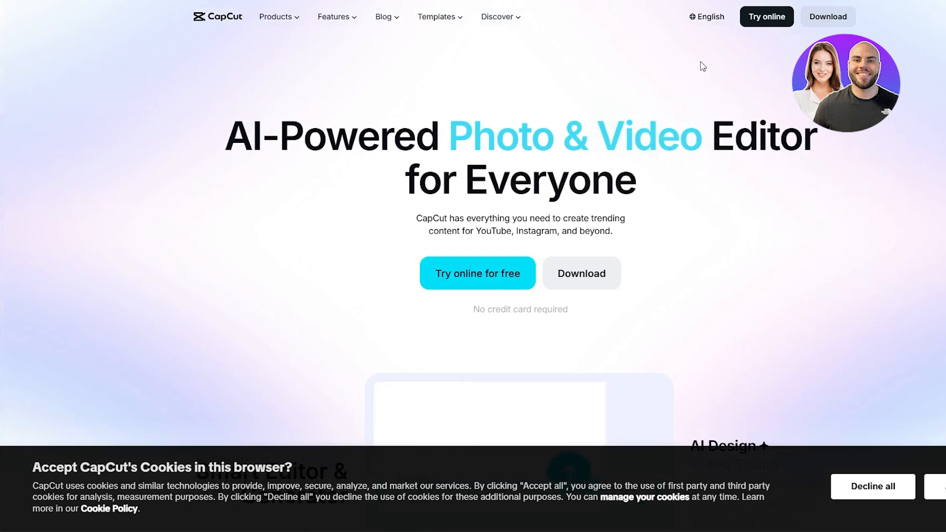